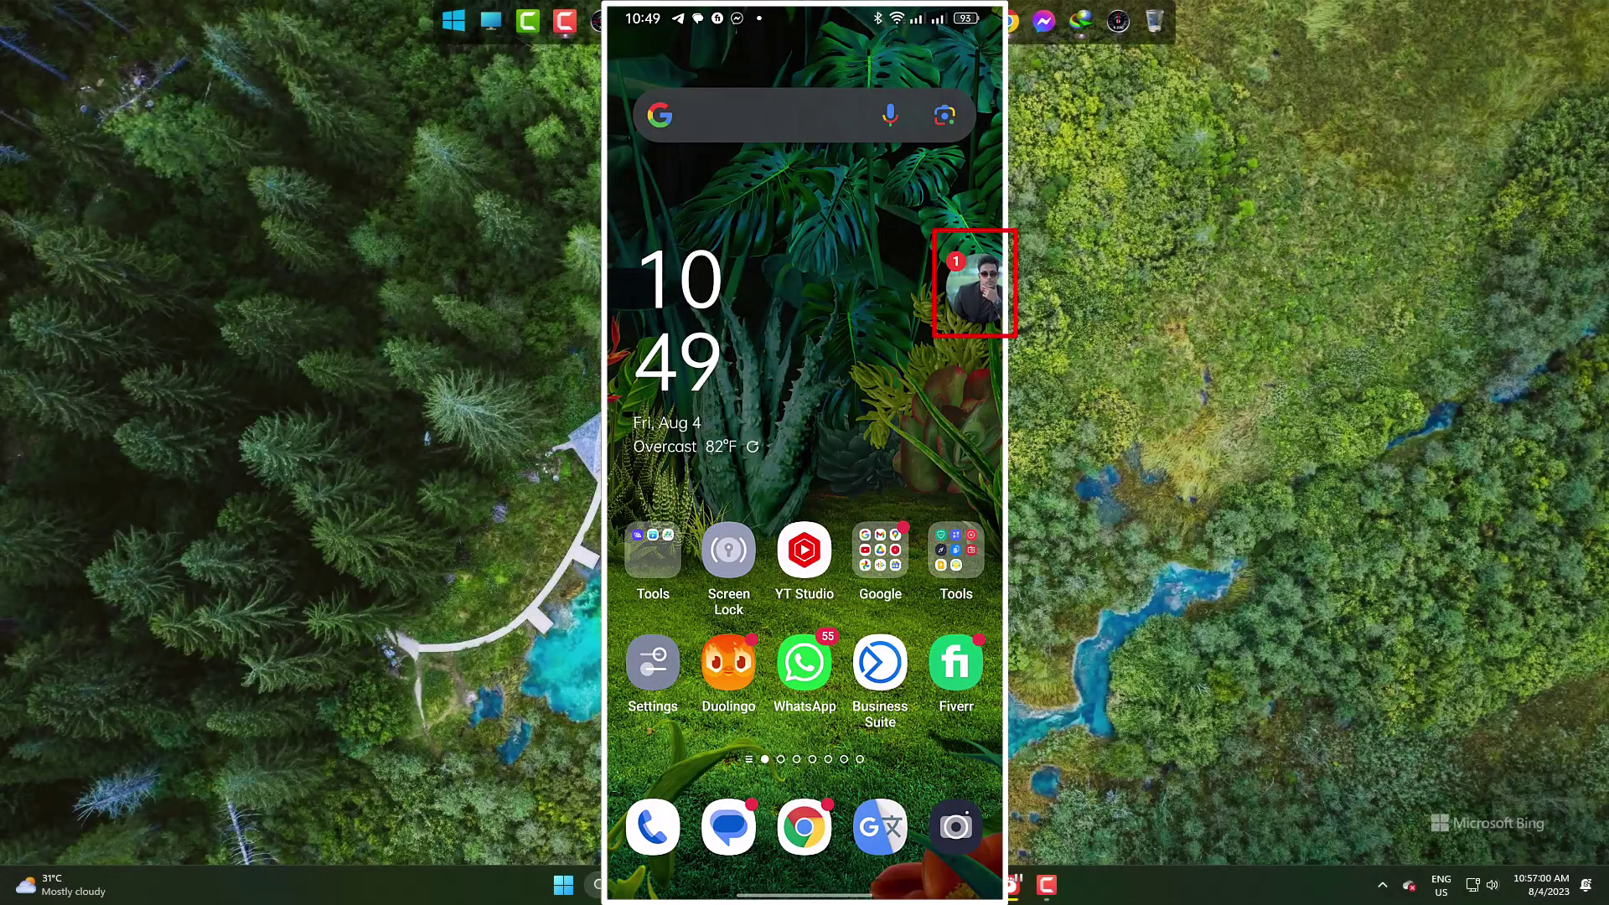
# Swipe to another home screen page while the chat head with one unread message floats on top.
pyautogui.moveTo(930, 657)
pyautogui.mouseDown()
pyautogui.moveTo(704, 658)
pyautogui.moveTo(980, 658)
pyautogui.mouseUp()
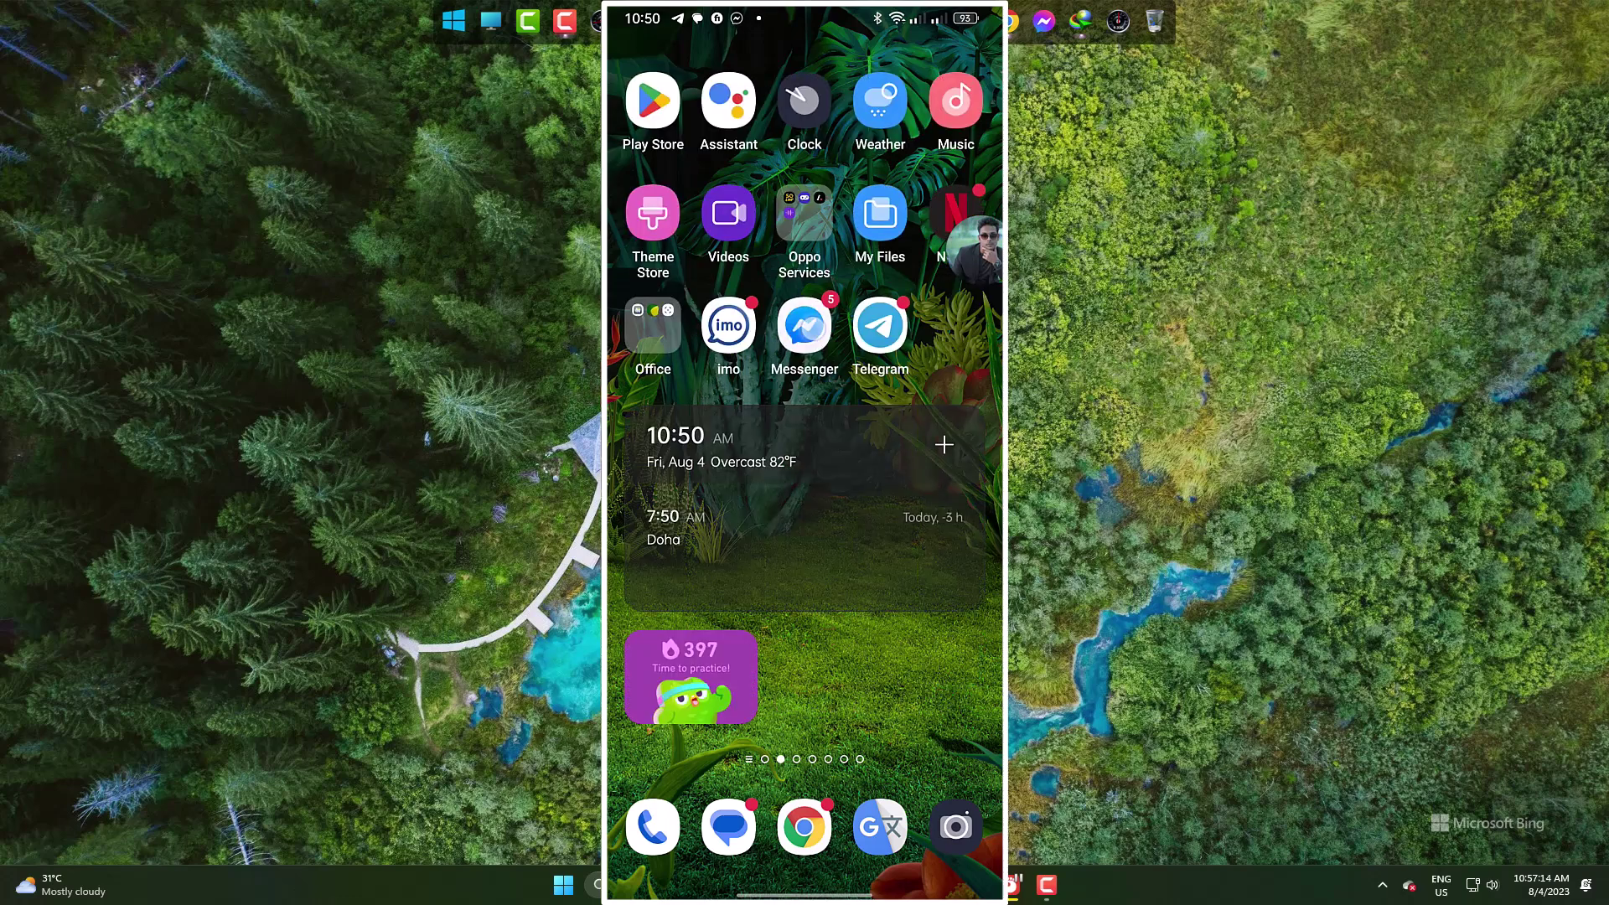
# Go from the chat head to the chats list, then to Messenger settings via the side menu.
pyautogui.click(804, 328)
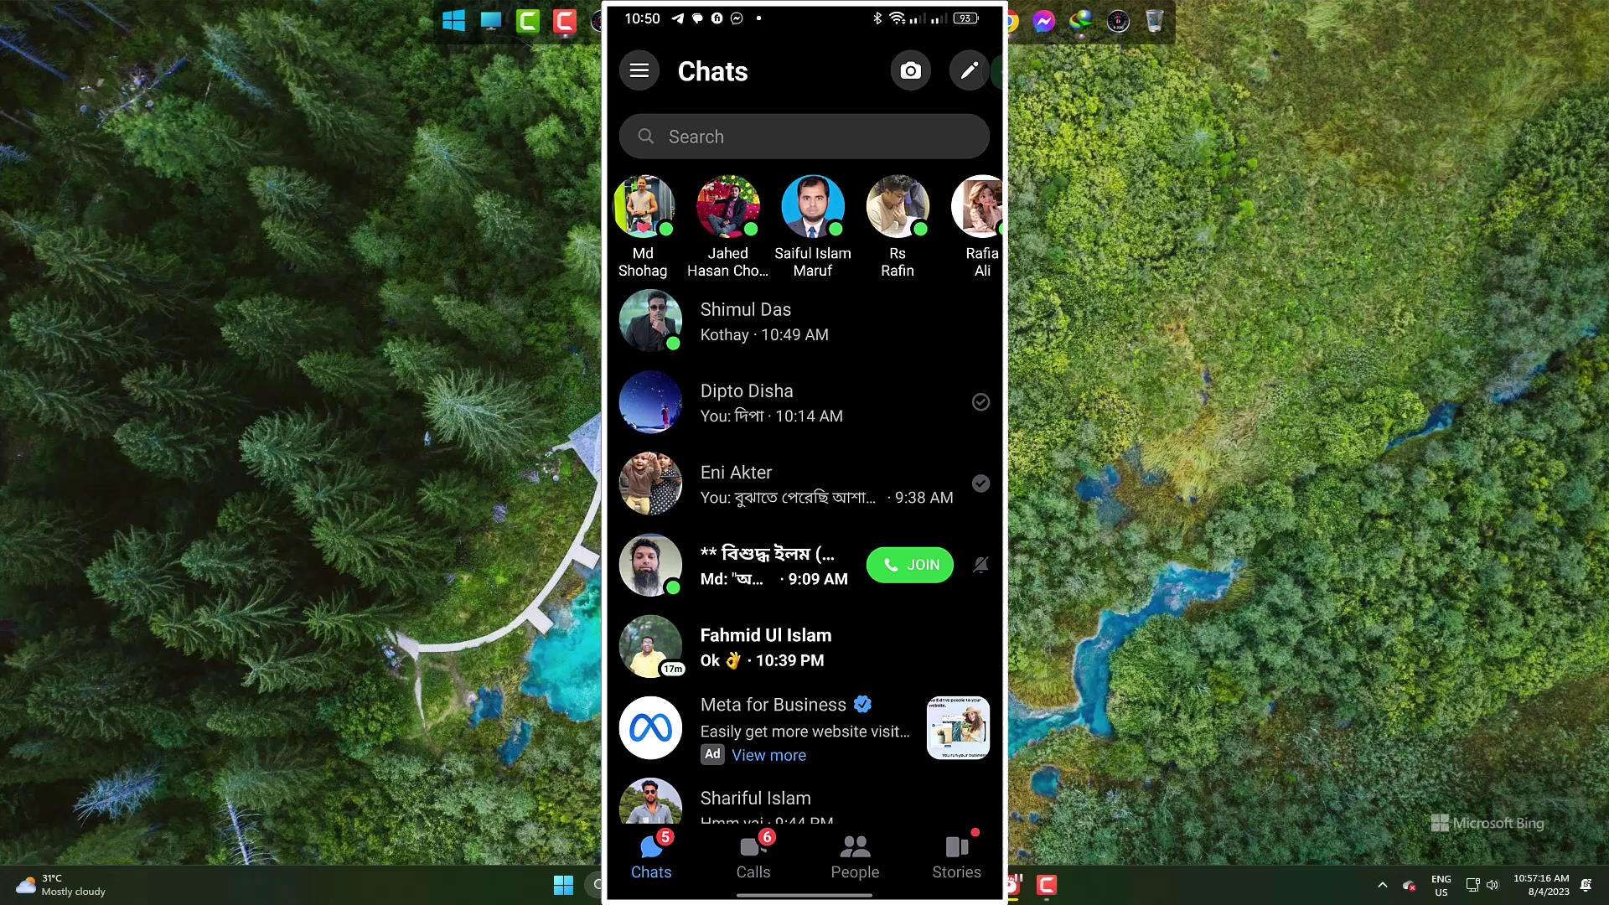
pyautogui.click(639, 71)
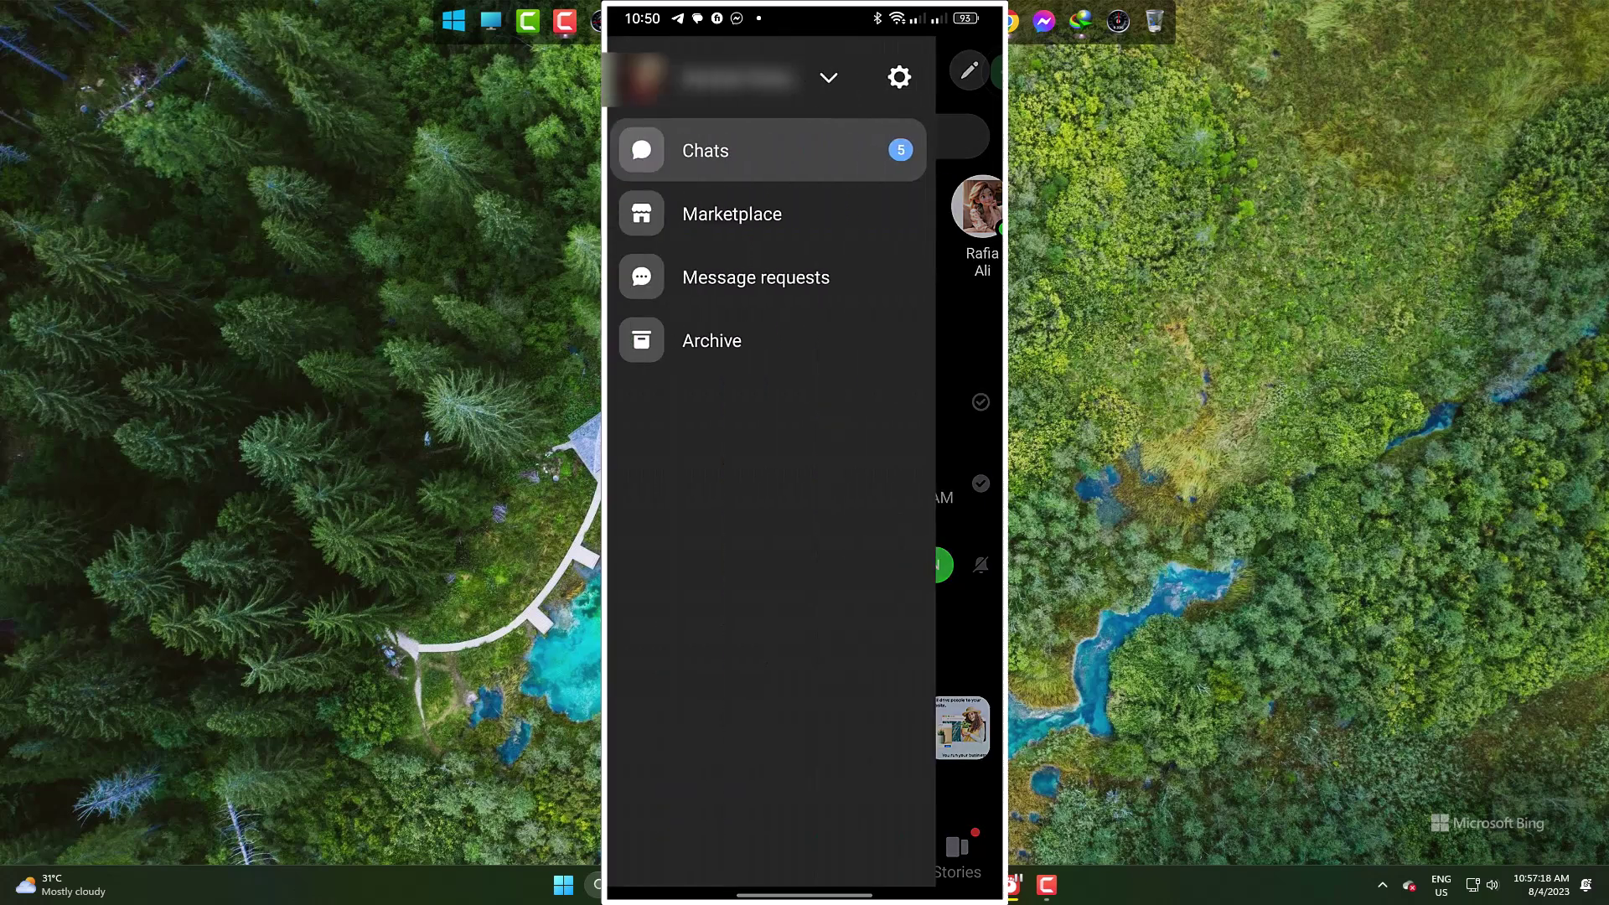
pyautogui.click(898, 76)
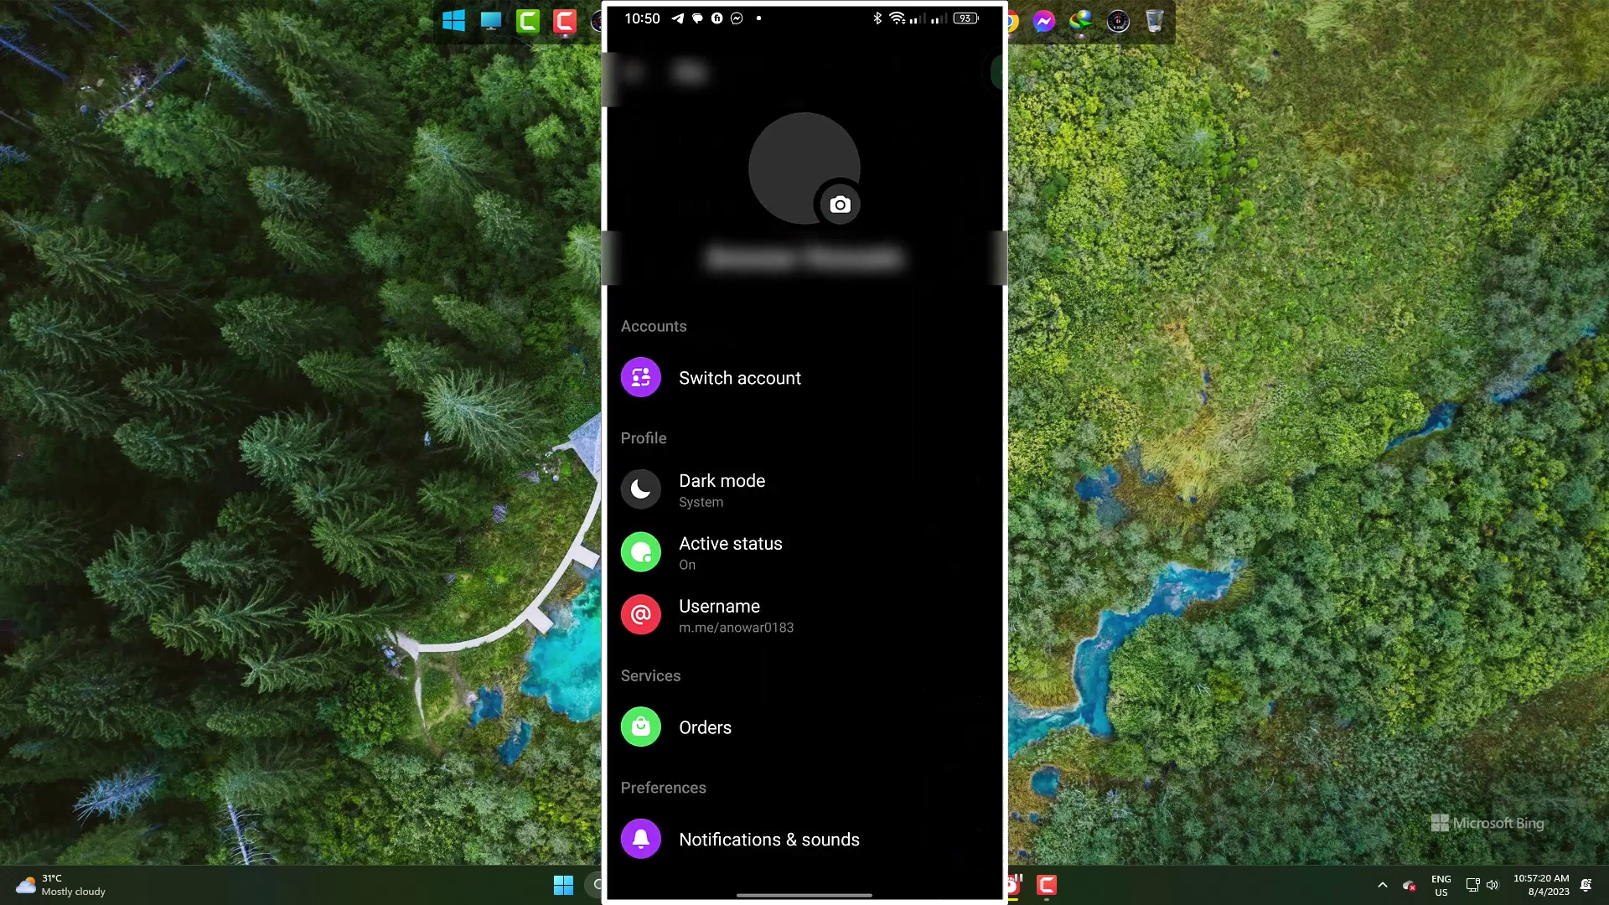
pyautogui.moveTo(935, 795); pyautogui.dragTo(954, 377)
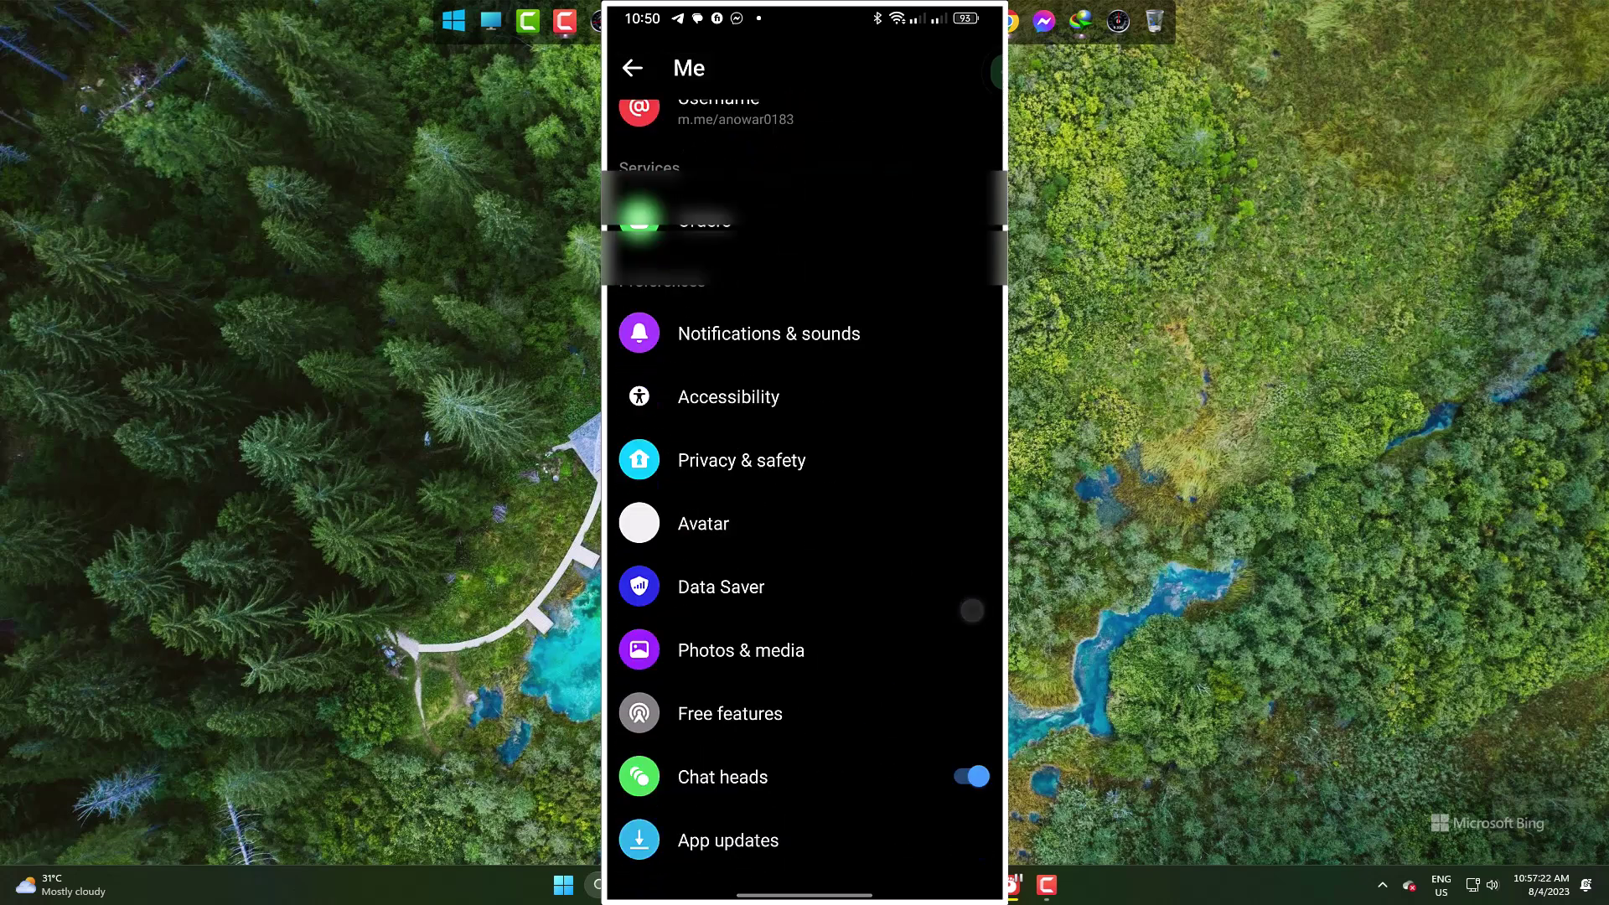
pyautogui.moveTo(940, 465); pyautogui.dragTo(940, 628)
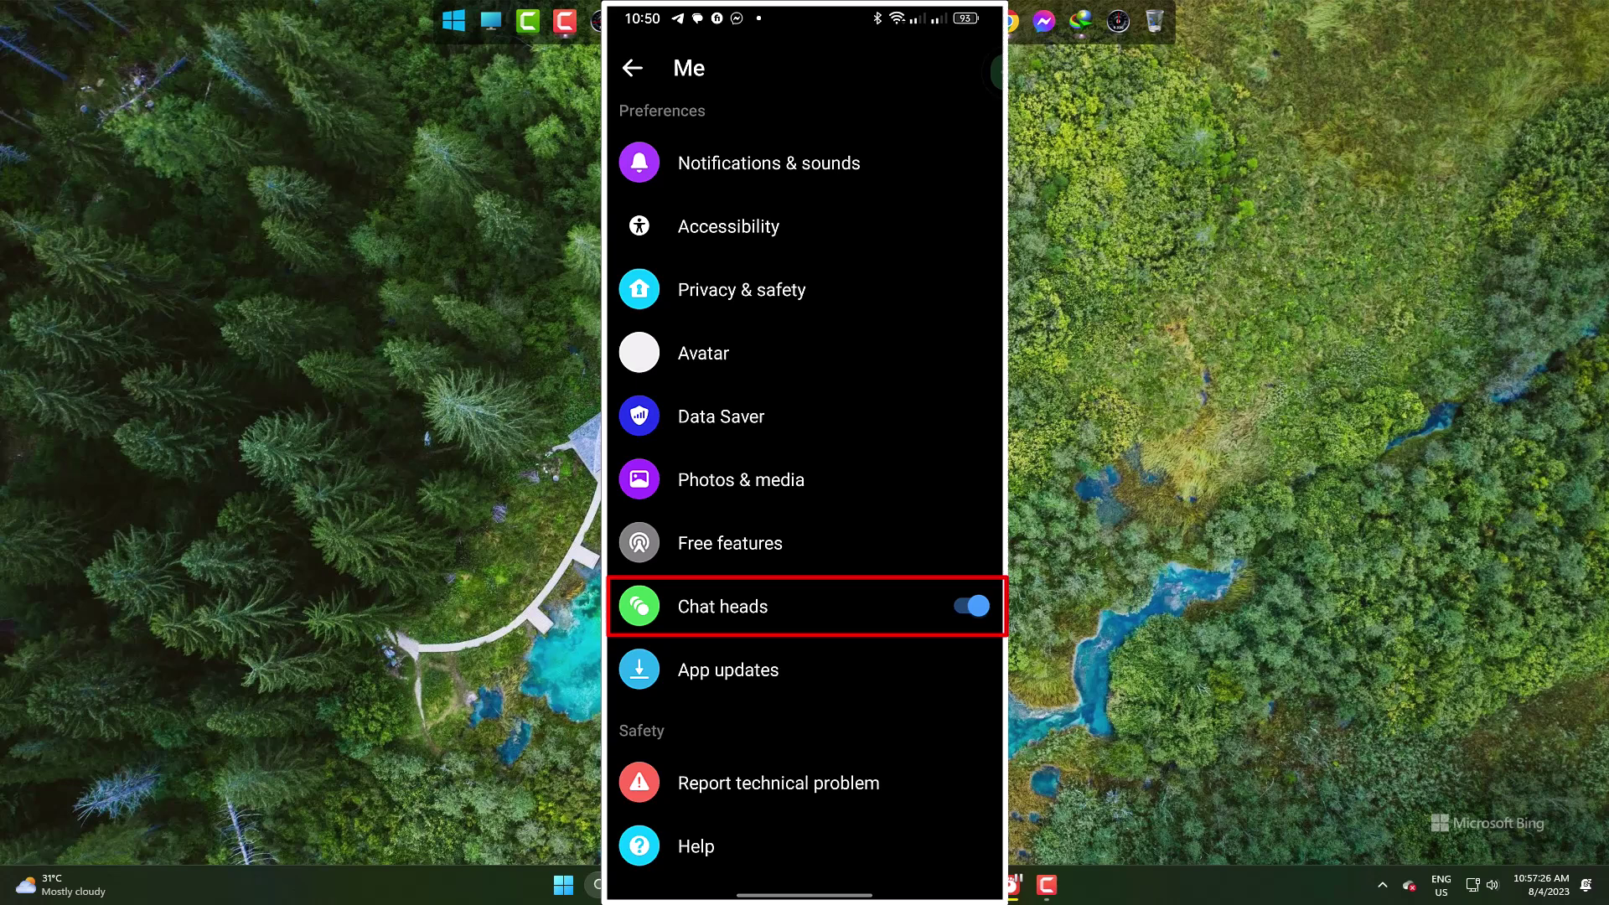
# Turn Chat heads off and back on, then return to Messenger's side menu.
pyautogui.click(970, 606)
pyautogui.click(972, 606)
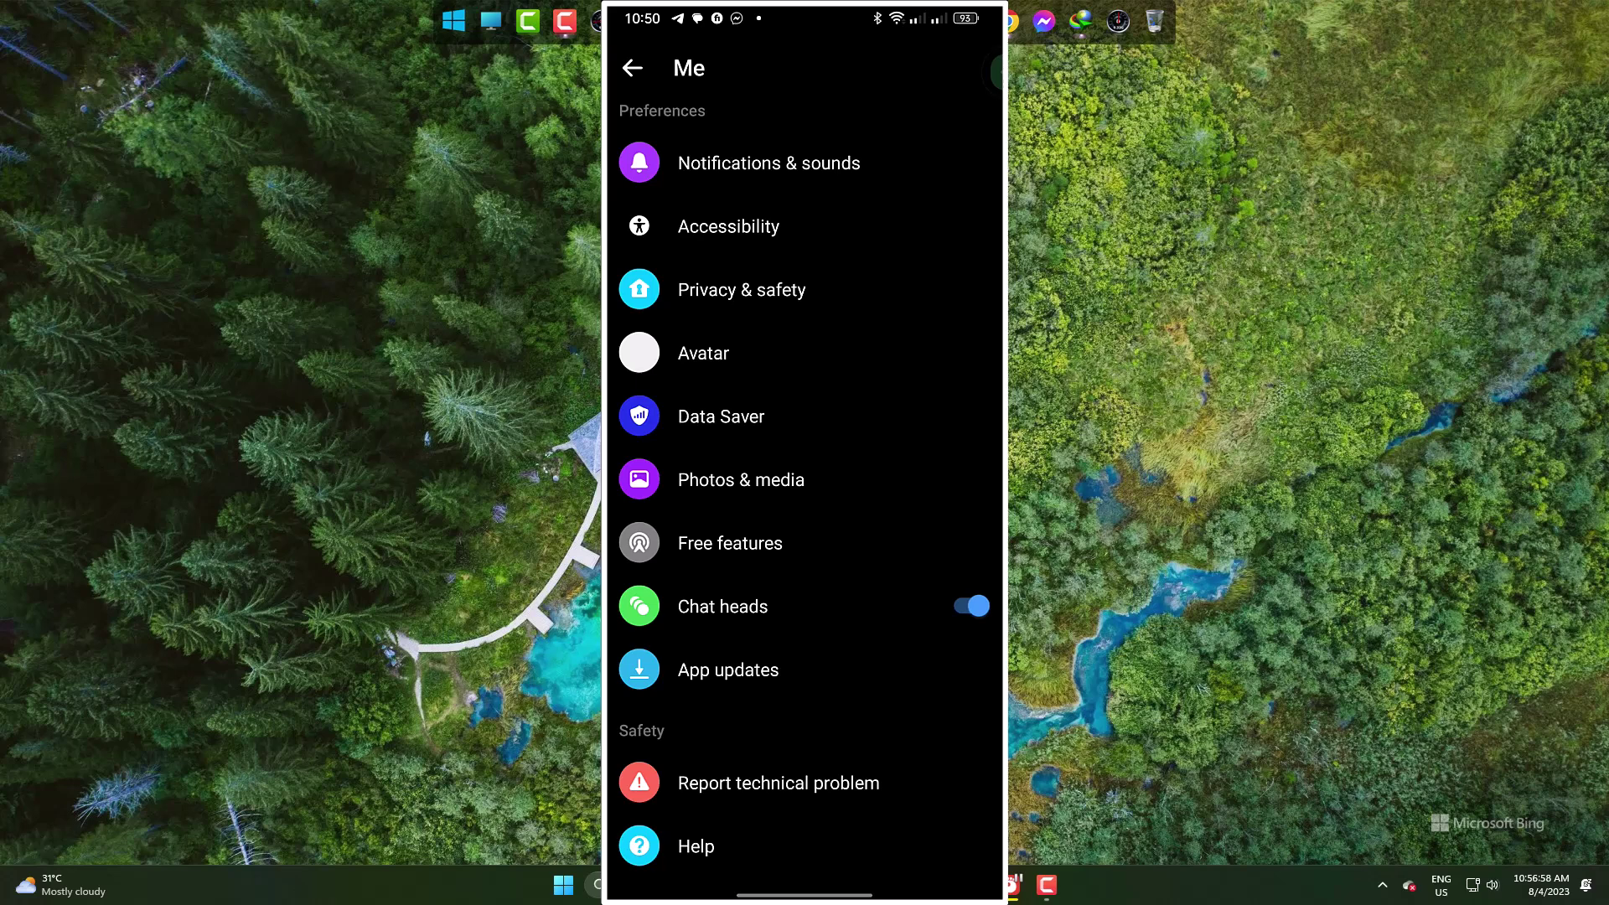
pyautogui.moveTo(805, 314); pyautogui.dragTo(805, 628)
pyautogui.click(631, 68)
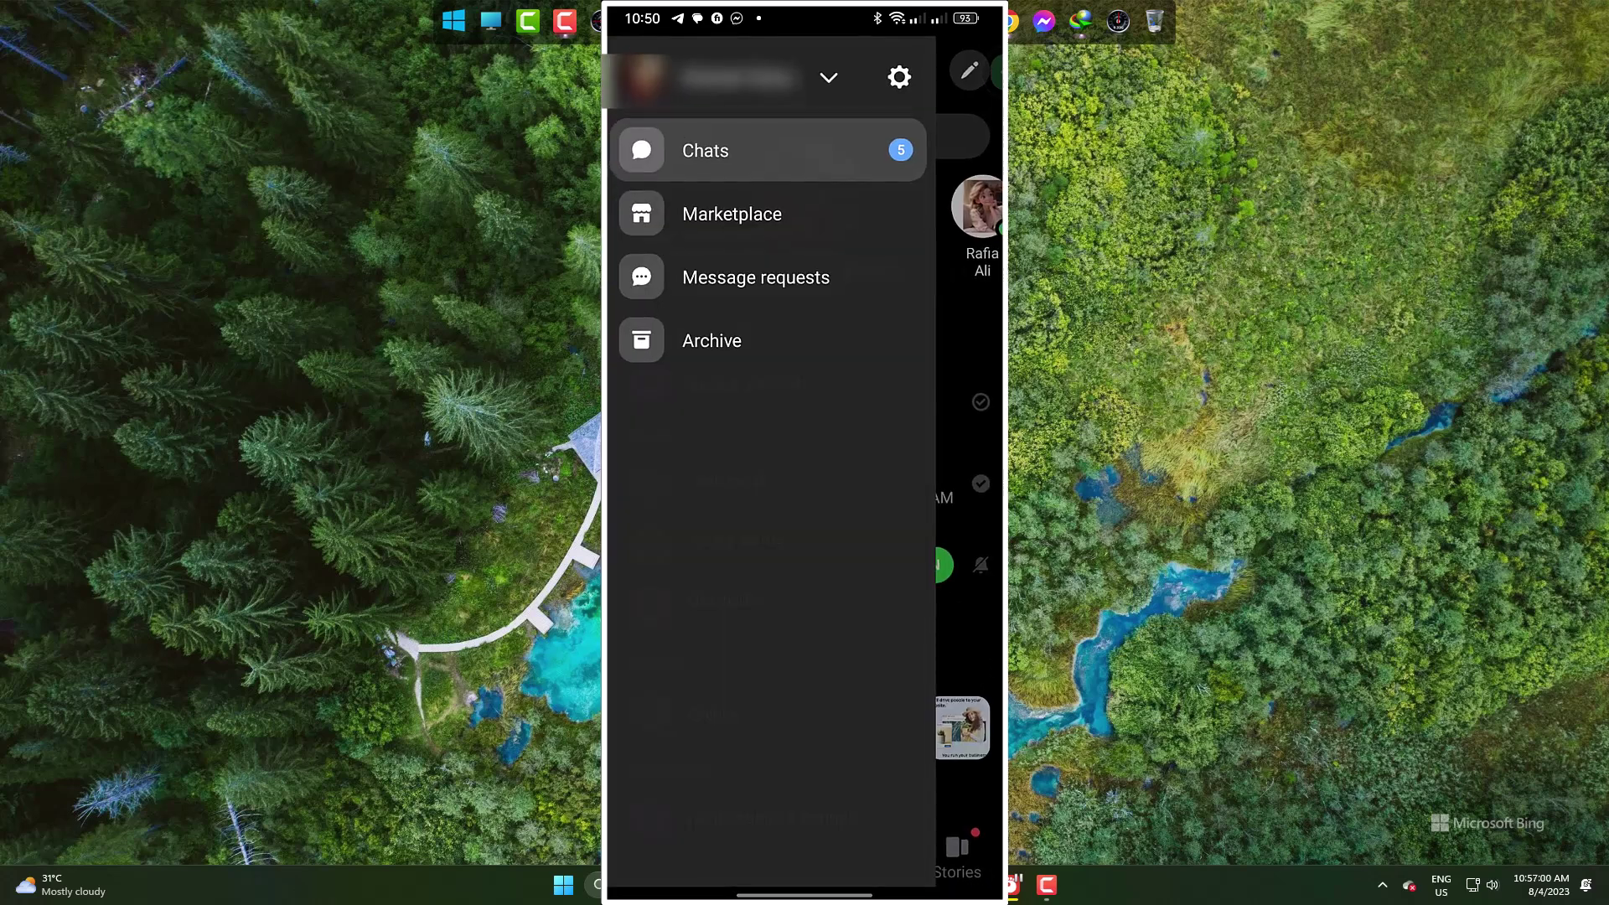
# Return to the home screen and swipe to the apps page and back to the clock page.
pyautogui.press('Escape')
pyautogui.press('super+h')
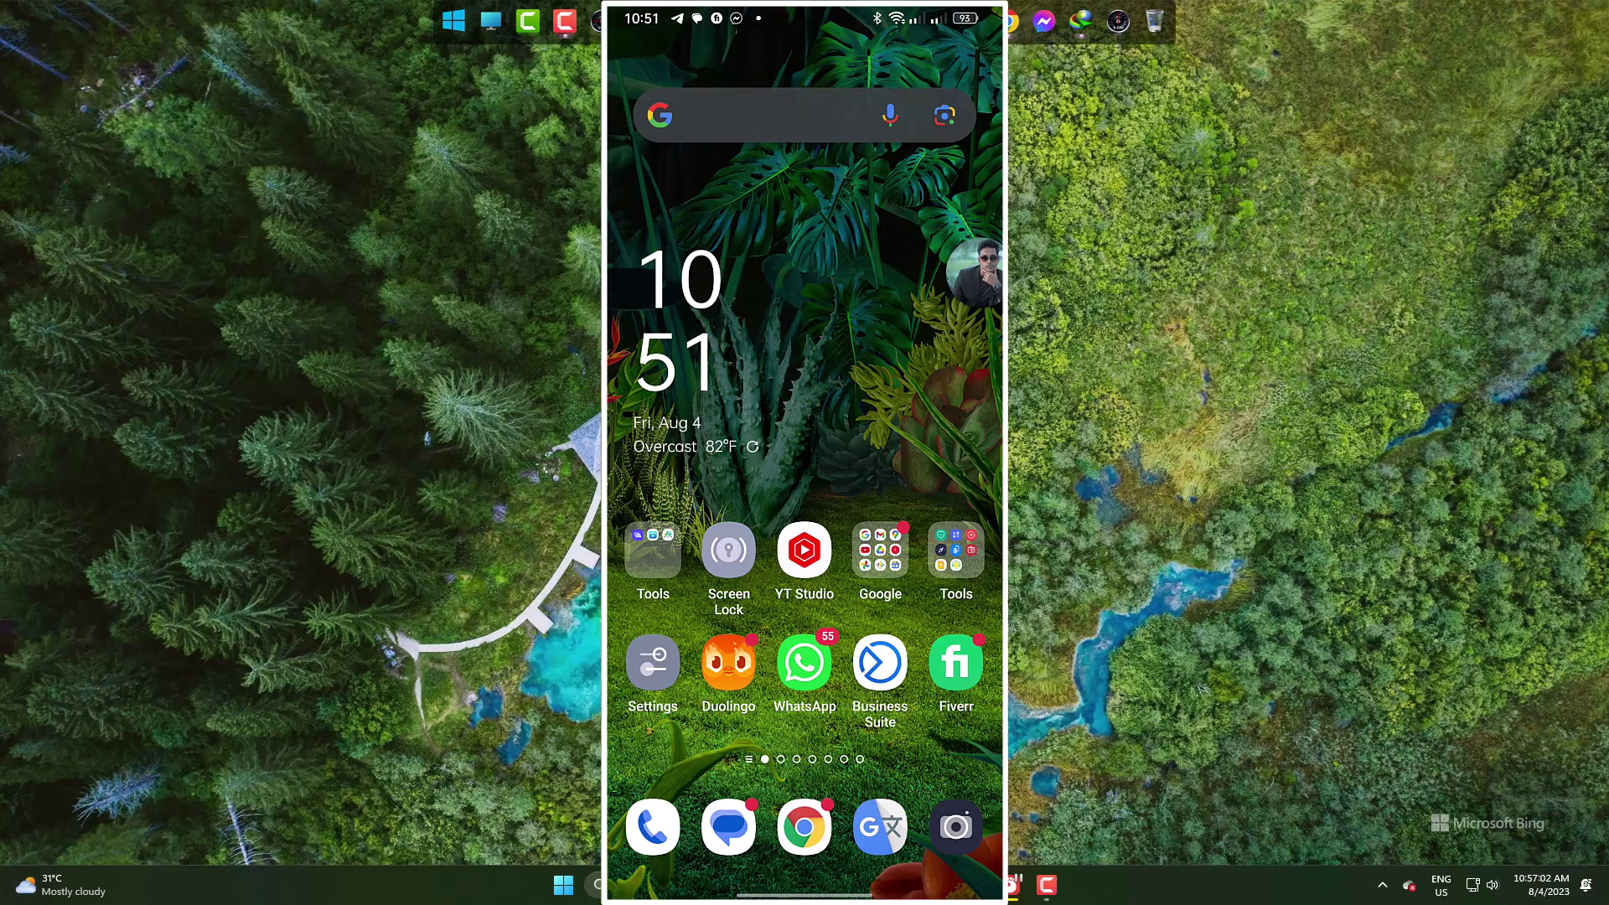
pyautogui.moveTo(906, 378); pyautogui.dragTo(680, 378)
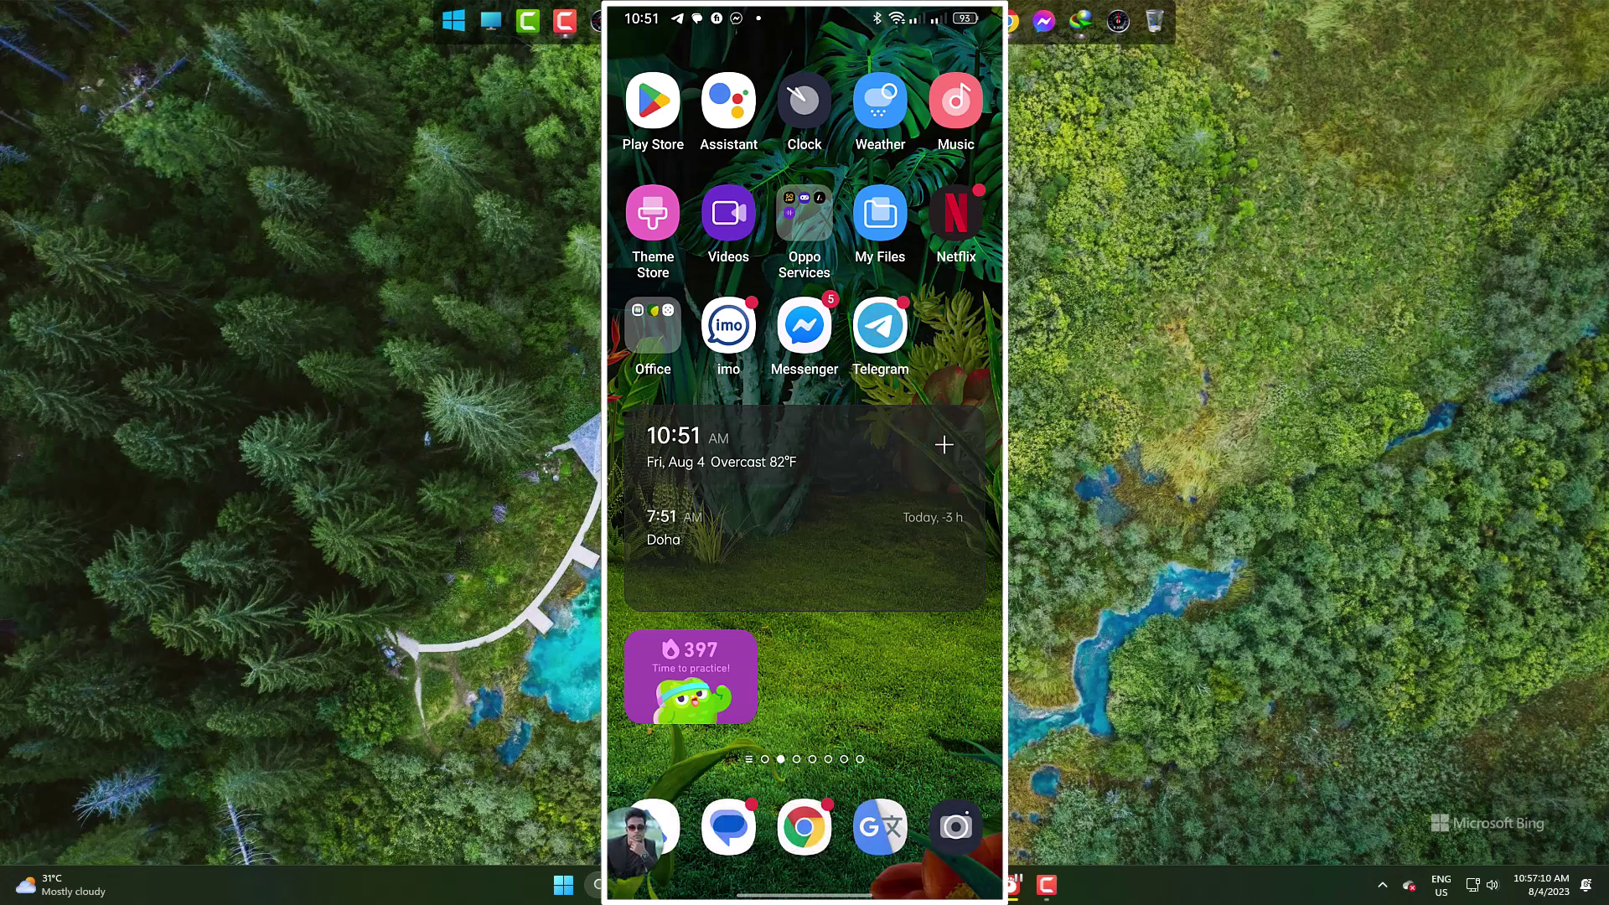
pyautogui.moveTo(906, 377); pyautogui.dragTo(679, 377)
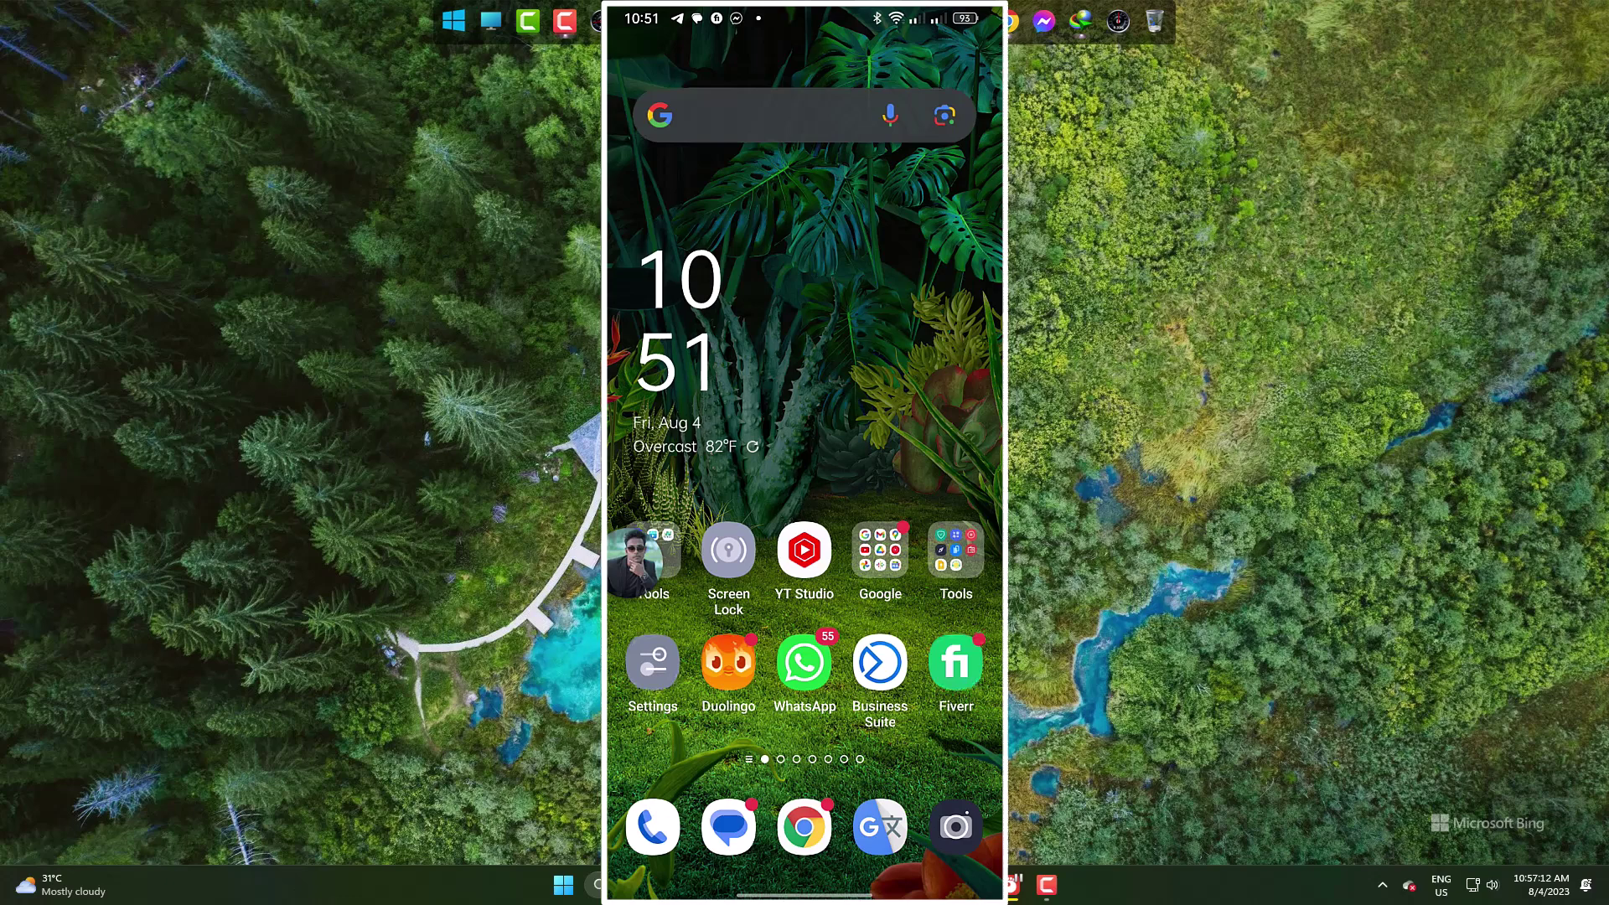